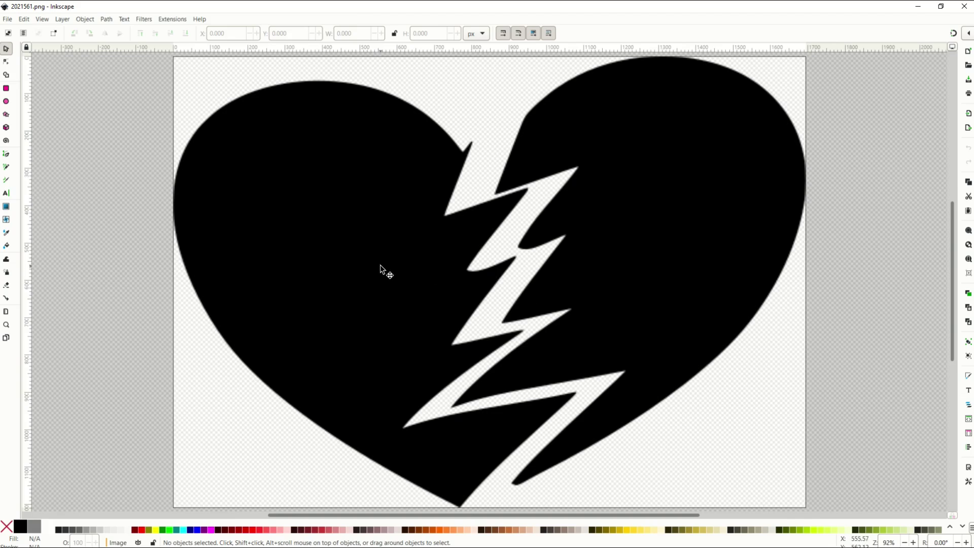
Step: Select the embedded broken-heart bitmap 2021561.png on the canvas
left_click(364, 249)
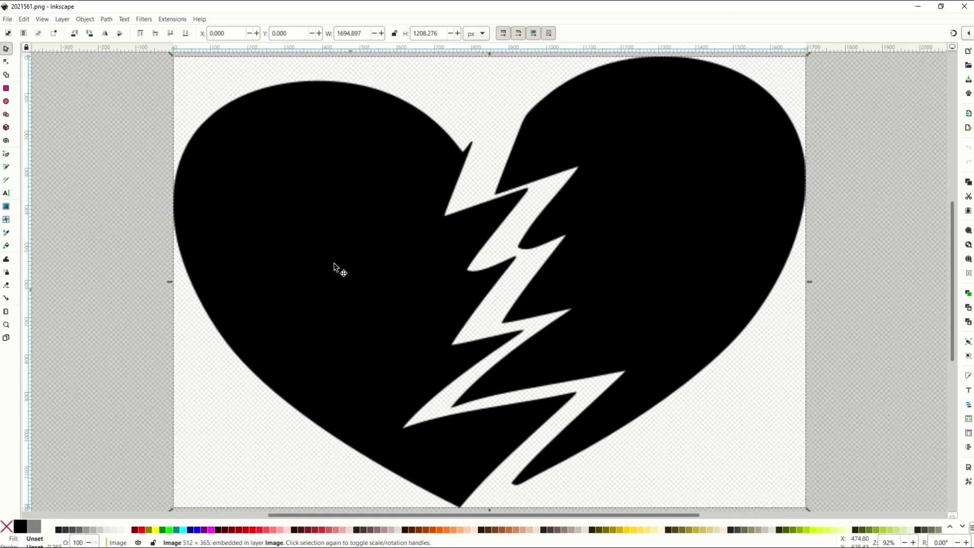
Step: Trace the broken-heart image with Trace Bitmap at brightness cutoff 0.450
left_click(106, 18)
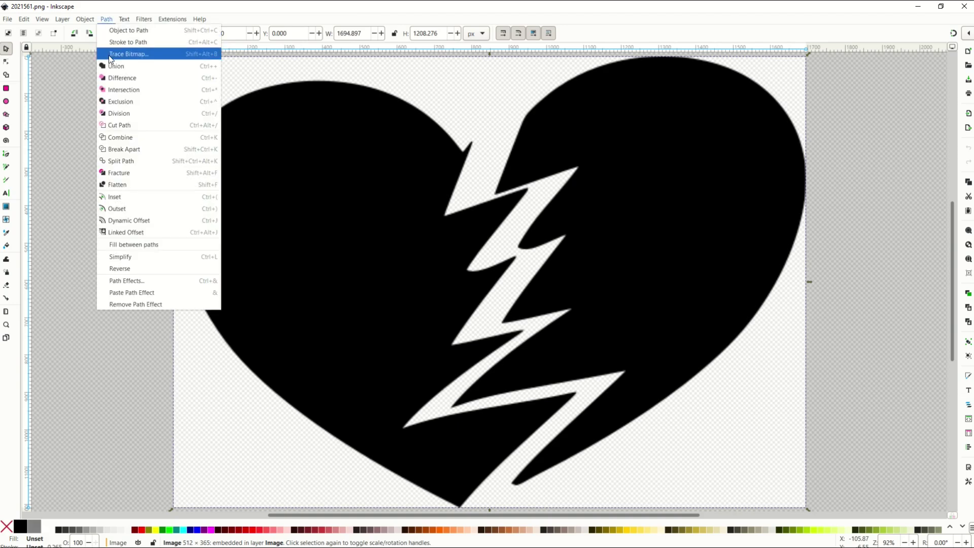
left_click(124, 54)
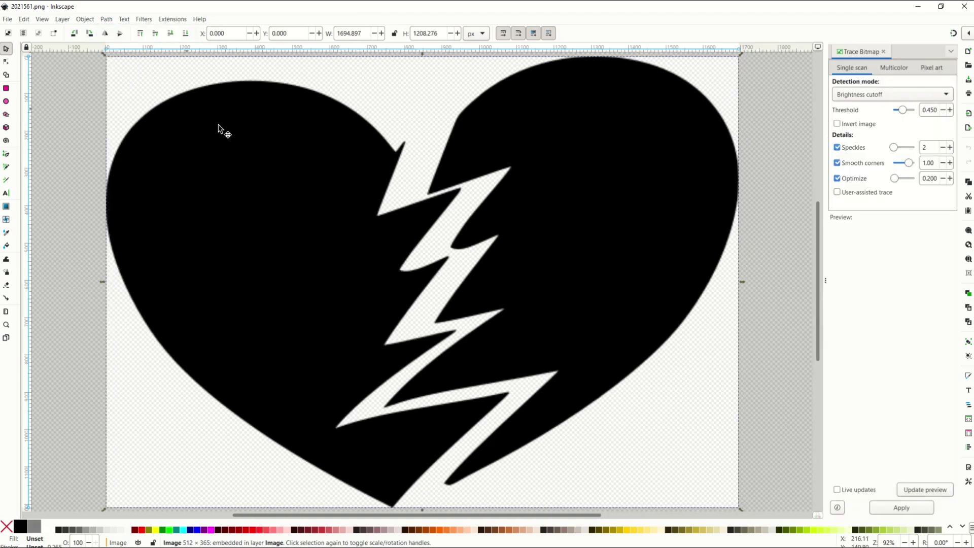
left_click(922, 491)
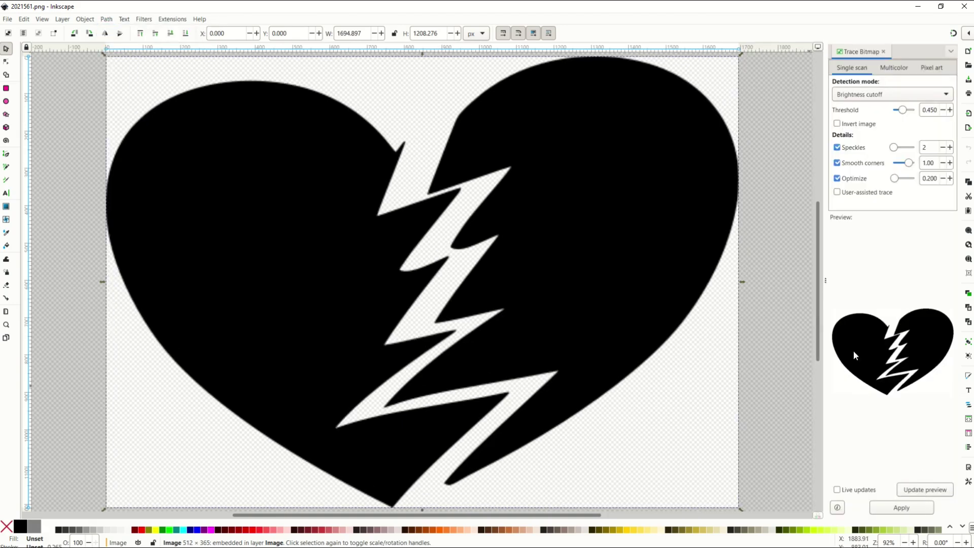
left_click(889, 500)
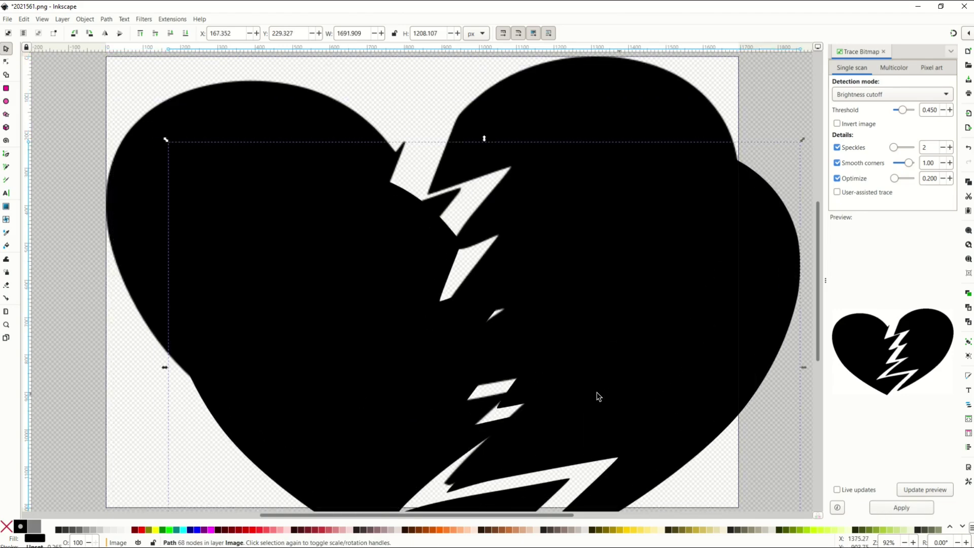
Step: Delete the extra trace and line the 68-node heart path up over the image
scroll(413, 330, "down", 2)
mouse_move(344, 211)
left_mouse_down()
mouse_move(240, 181)
mouse_move(203, 153)
left_mouse_up()
key("Delete")
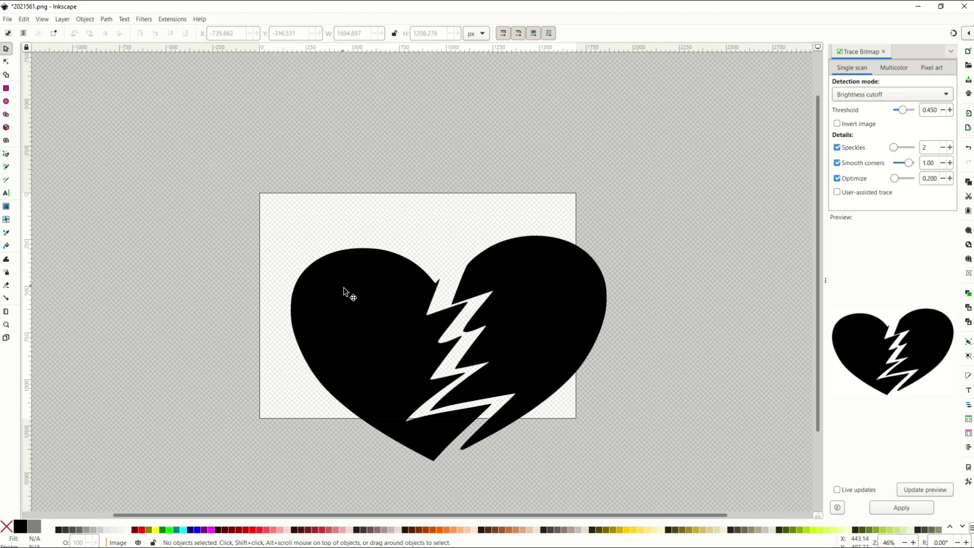
left_click_drag(343, 288, 342, 271)
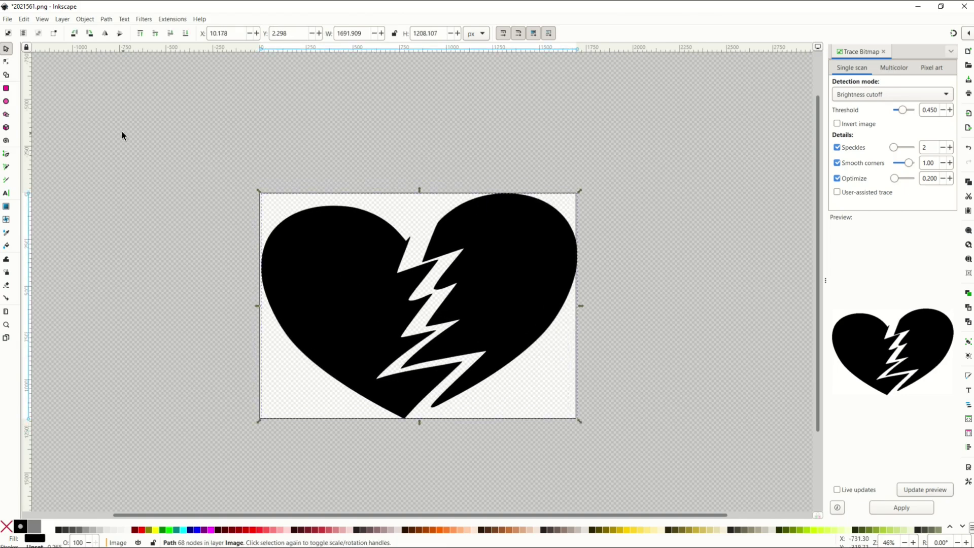
Step: Try pulling the left lobe into a peak with the Node tool, then undo it
left_click(7, 62)
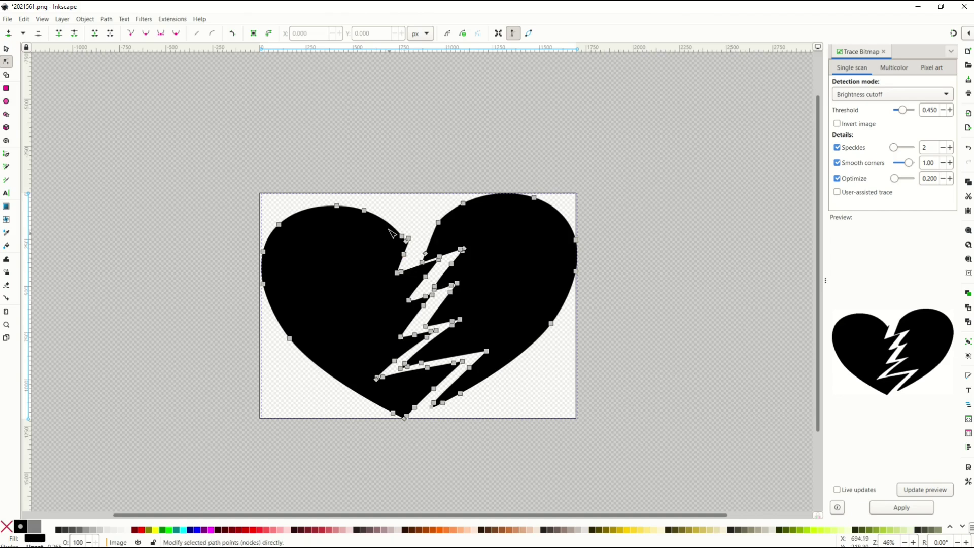
left_click_drag(337, 206, 329, 163)
key("z")
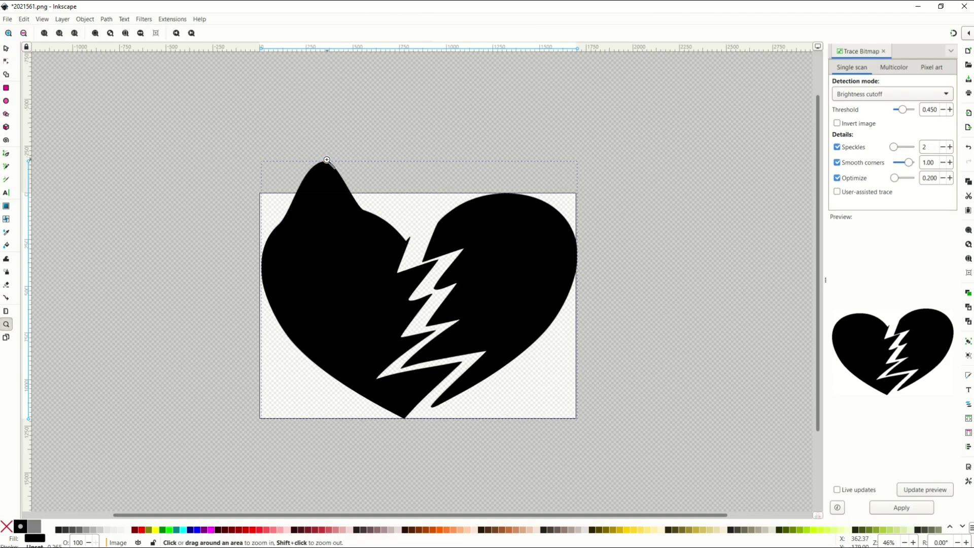
key("ctrl+z")
Step: Move the unaltered heart path up and left, partly off the page
left_click(7, 49)
left_click_drag(315, 298, 274, 233)
left_click(6, 64)
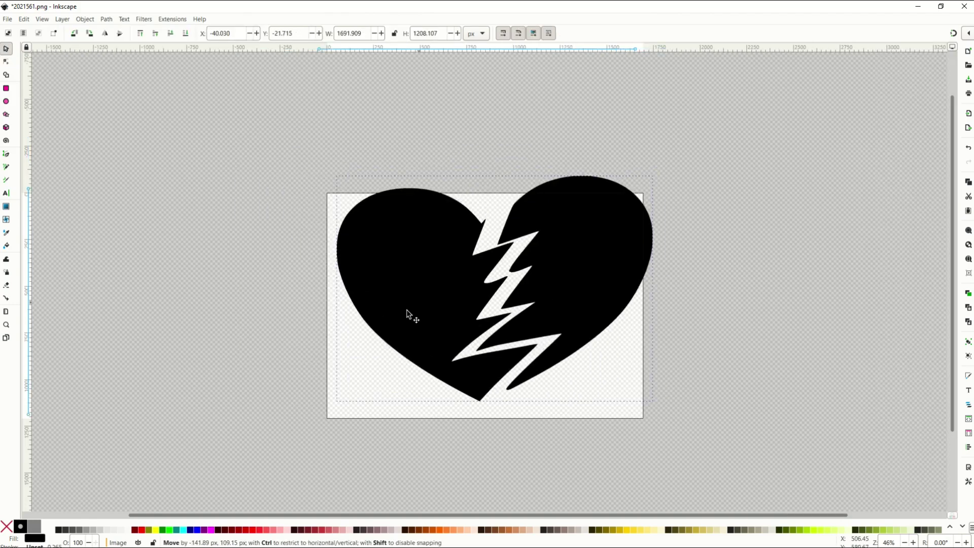
left_click_drag(441, 281, 433, 231)
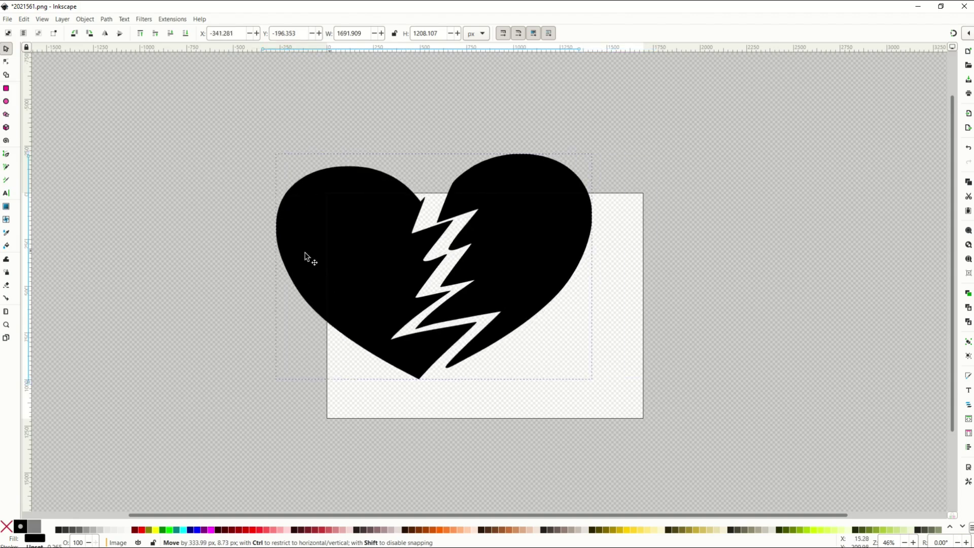
Step: Break the heart apart into 35- and 33-node halves and set them apart with a gap
left_click(109, 22)
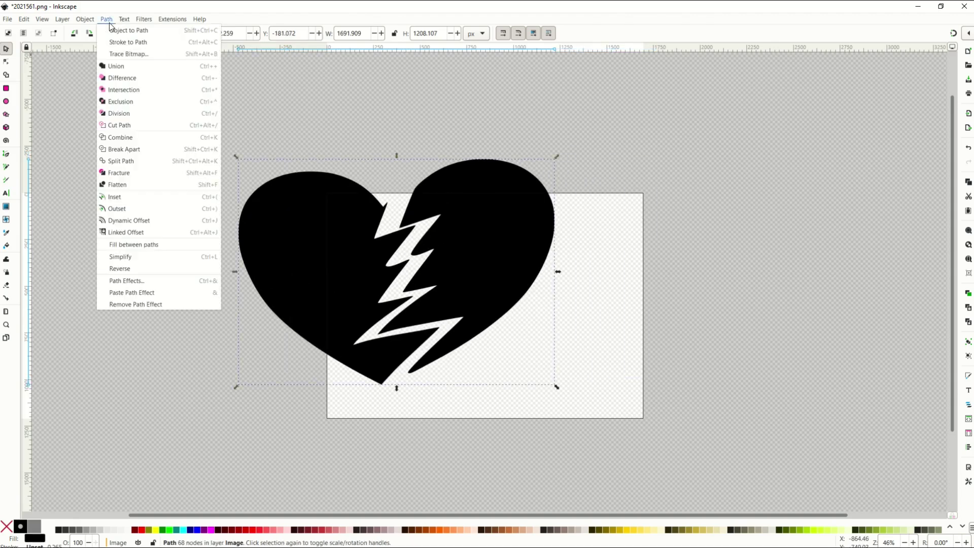
left_click(122, 149)
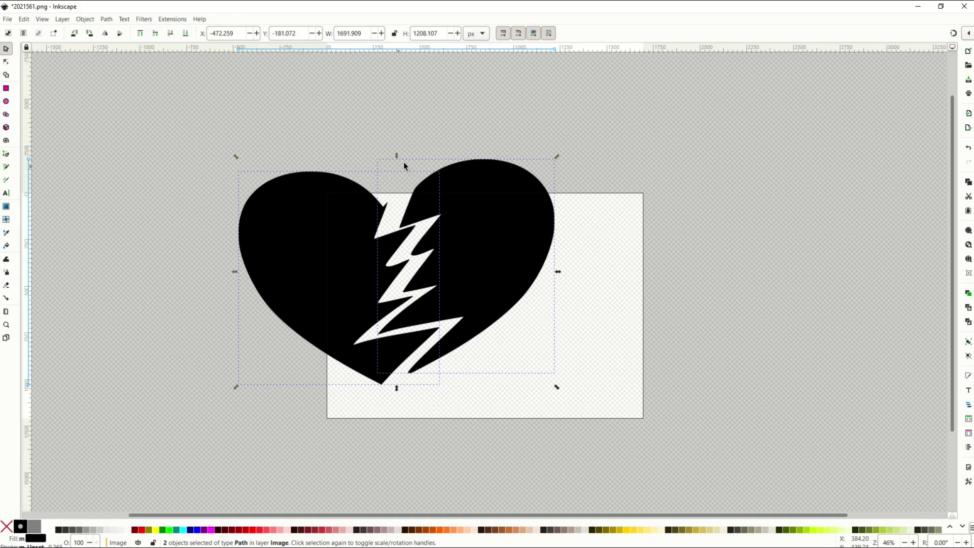
left_click(31, 90)
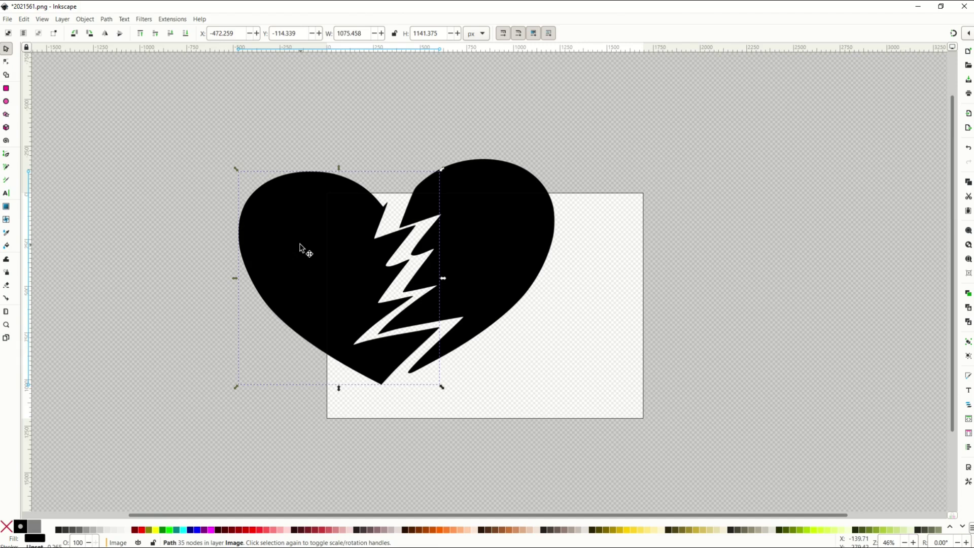
left_click_drag(305, 251, 163, 211)
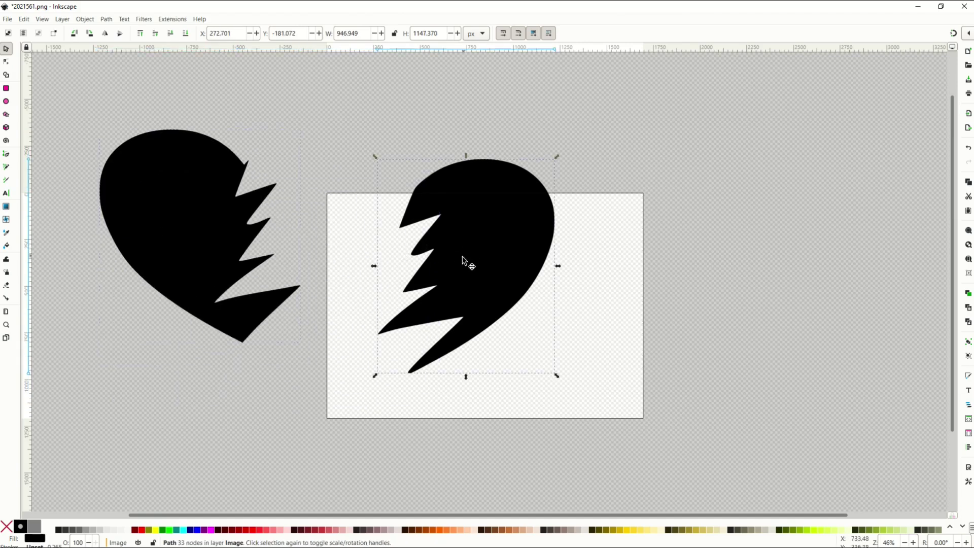
left_click_drag(463, 261, 562, 298)
left_click_drag(181, 225, 364, 305)
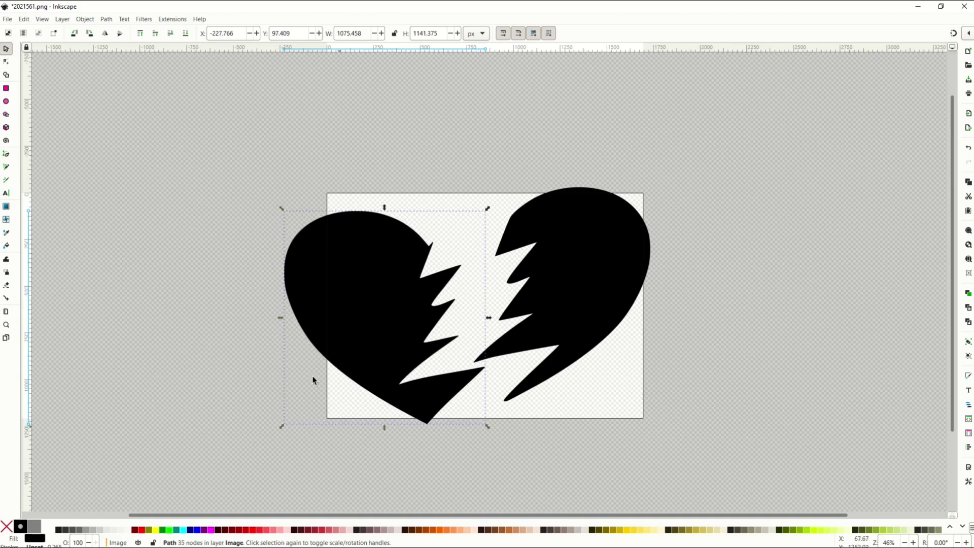
Step: Combine both heart halves into a single path with Path > Combine and move it up-left
left_click(564, 257, "shift")
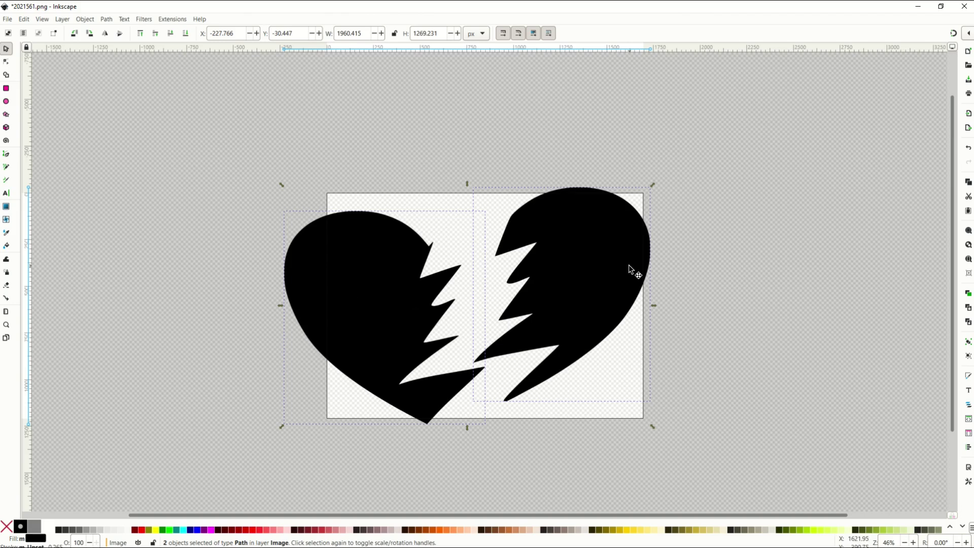
left_click(107, 20)
left_click(121, 138)
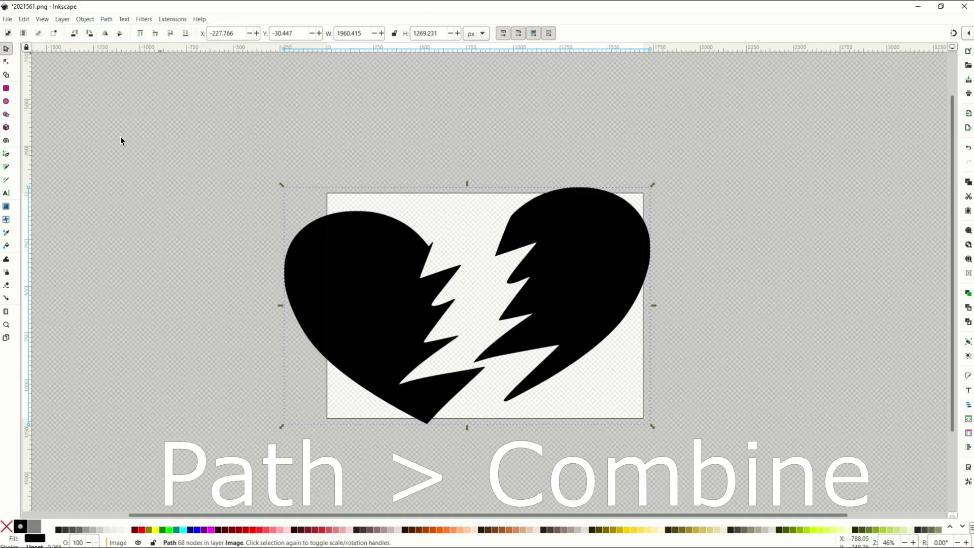
left_click_drag(331, 270, 268, 232)
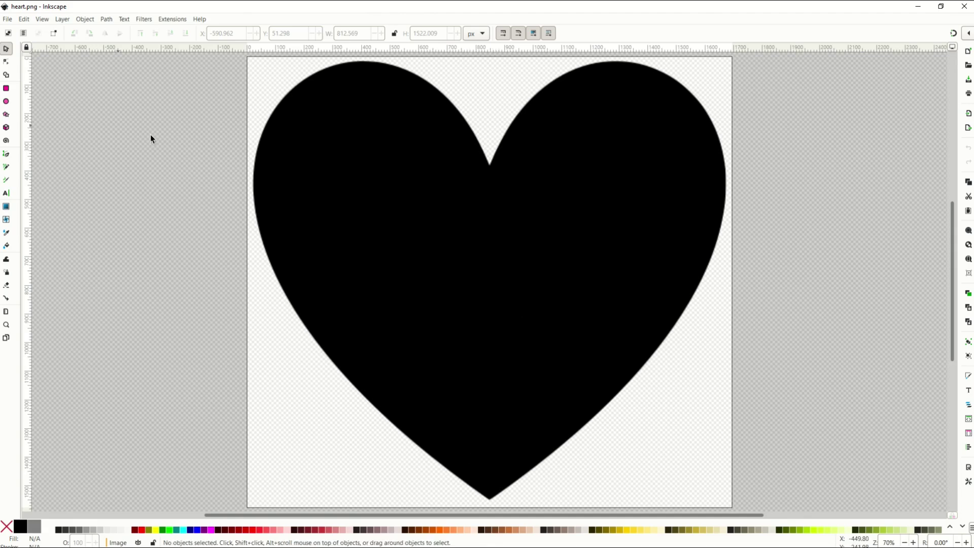
Step: Trace the heart.png image into a 17-node path with Trace Bitmap
left_click(324, 187)
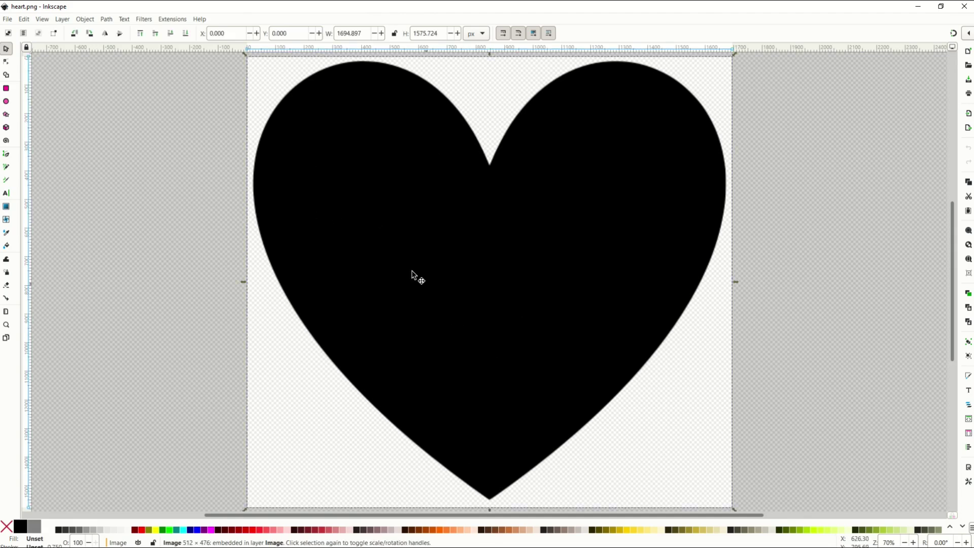
left_click(111, 21)
left_click(110, 50)
left_click(907, 491)
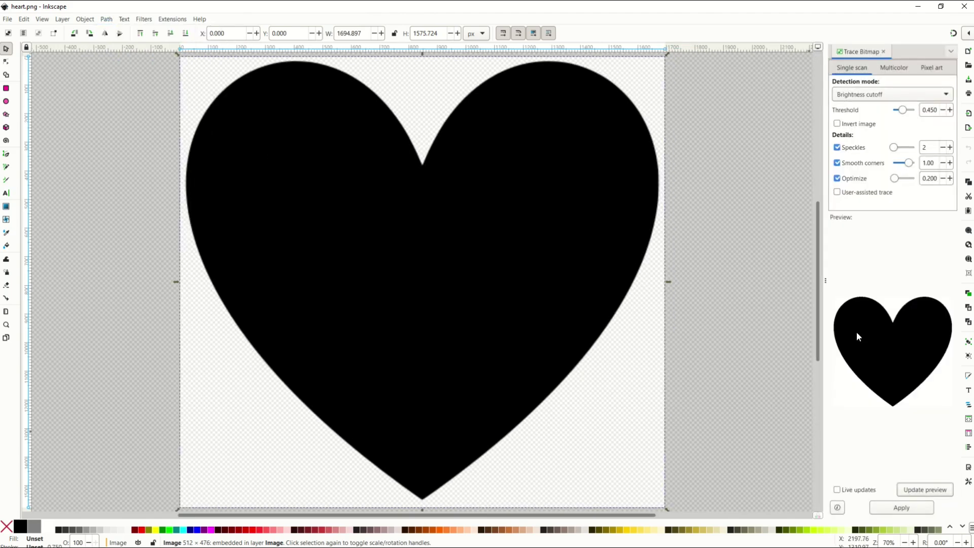
left_click(902, 507)
Step: Delete the original heart image and centre the traced path on the page, checking its nodes
left_click_drag(446, 326, 218, 330)
left_click(546, 318)
key("Delete")
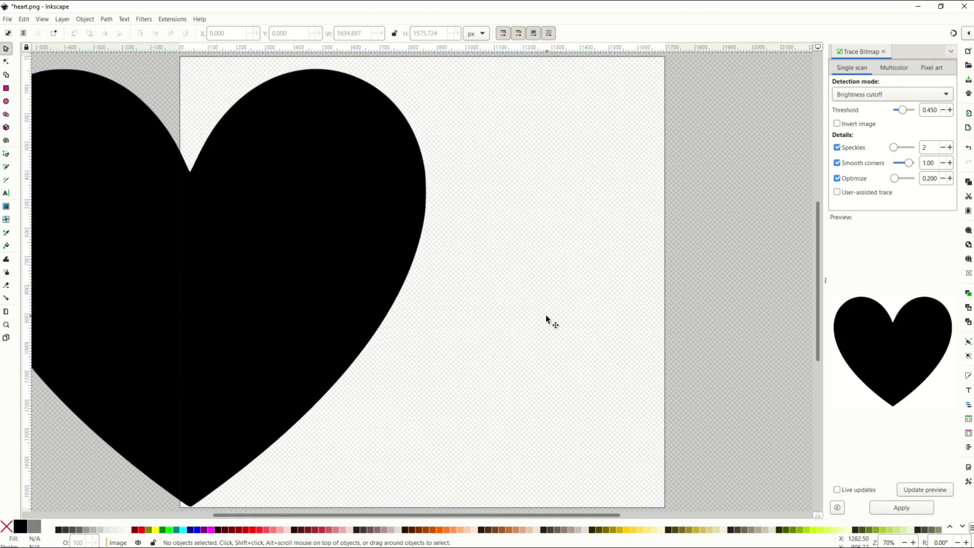
left_click_drag(373, 291, 589, 282)
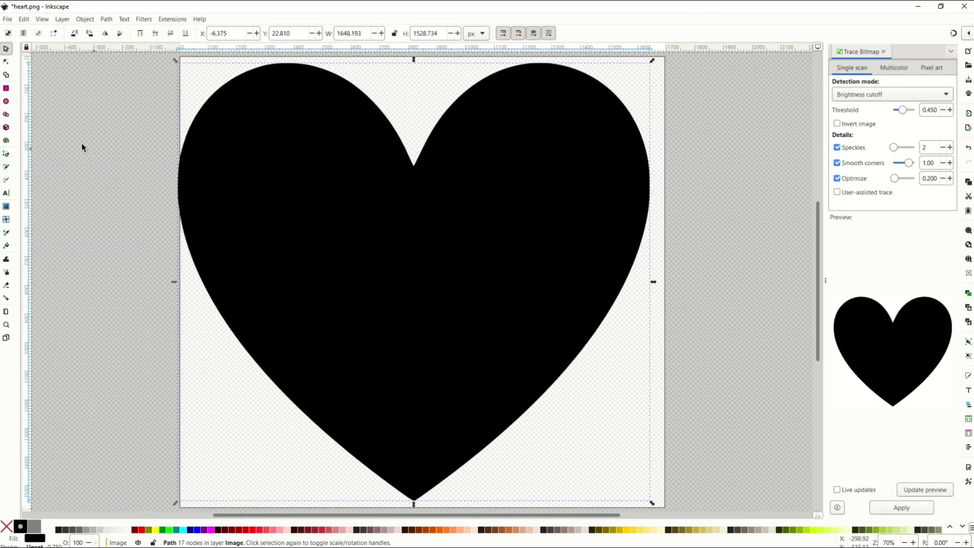
left_click(6, 62)
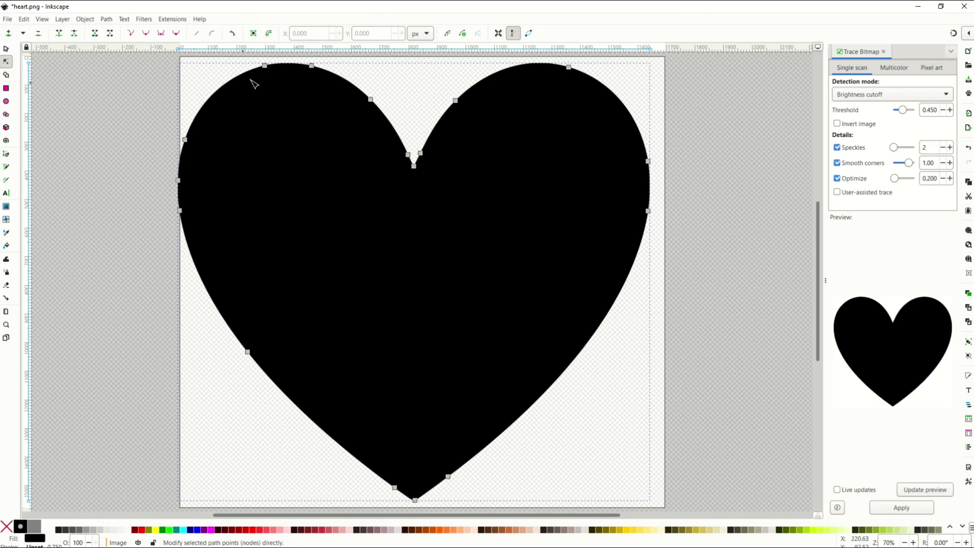
left_click(6, 50)
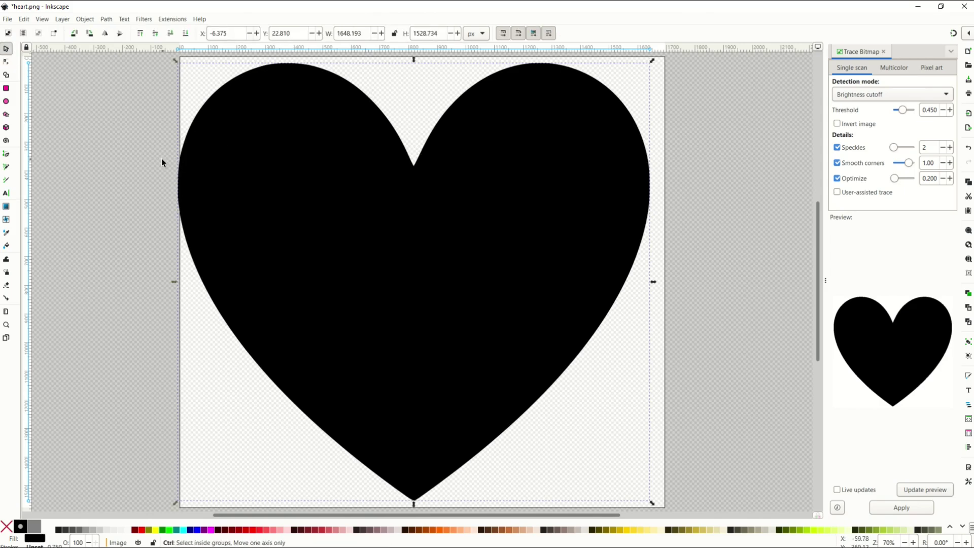
Step: Draw a thin red 8.052 × 1858.015 px rectangle and place it on the heart's vertical centre line
scroll(163, 159, "down", 1)
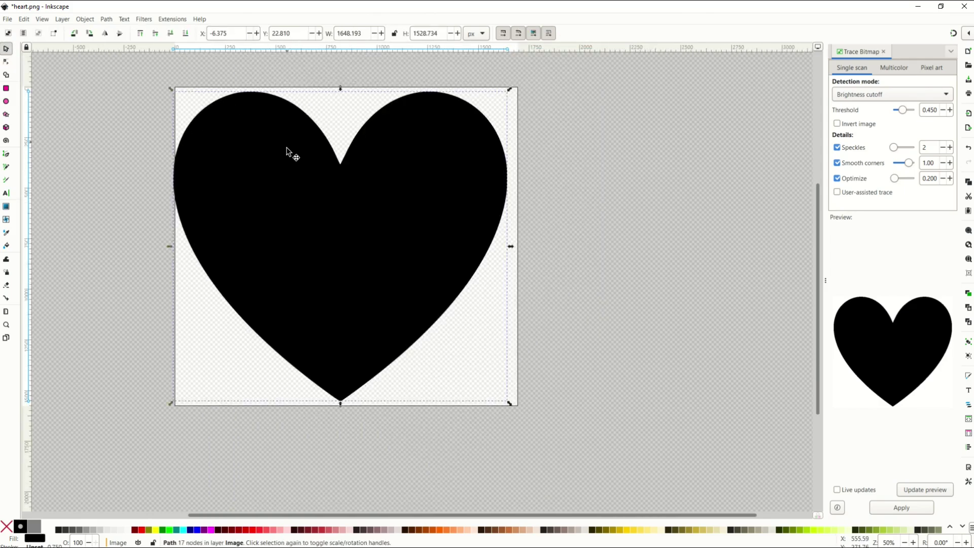
left_click_drag(287, 148, 307, 168)
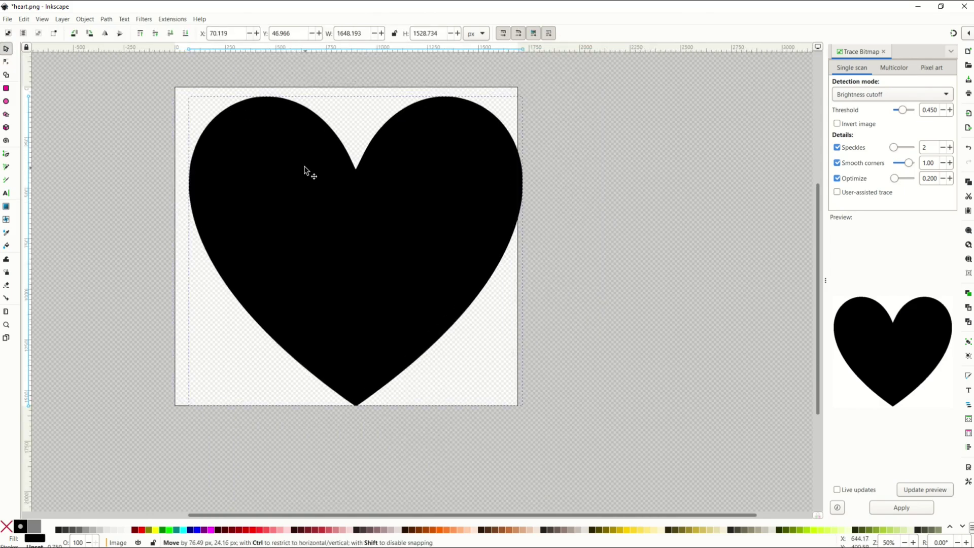
left_click(6, 89)
left_click_drag(86, 73, 85, 447)
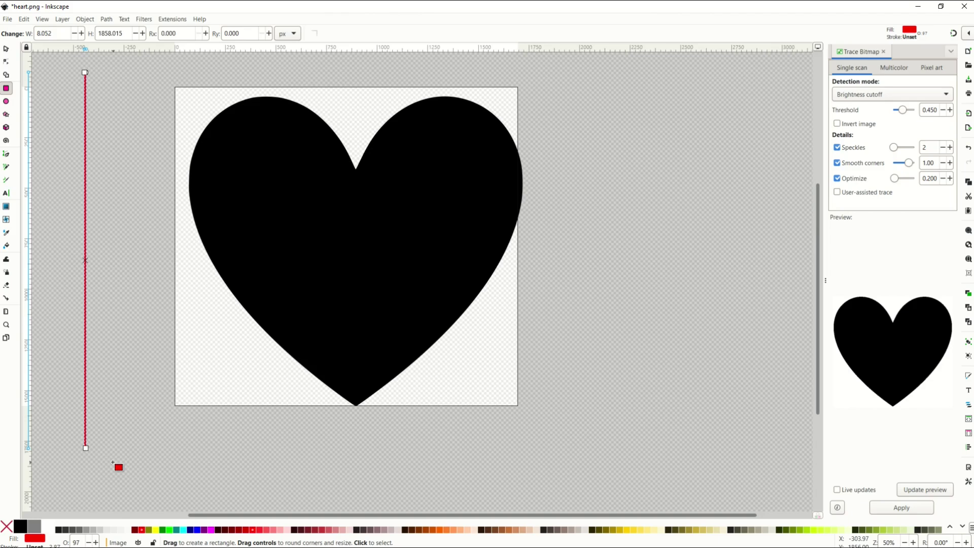
left_click(182, 530)
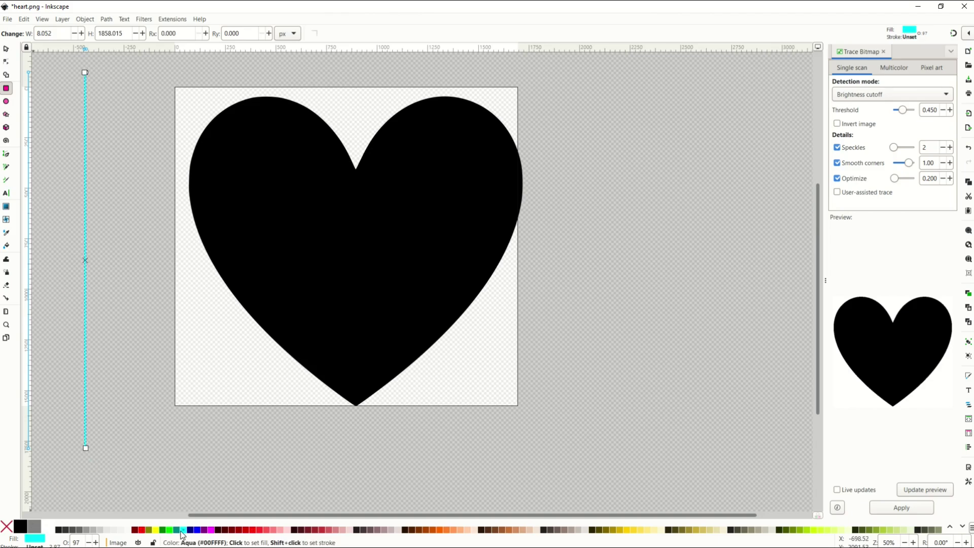
left_click(142, 529)
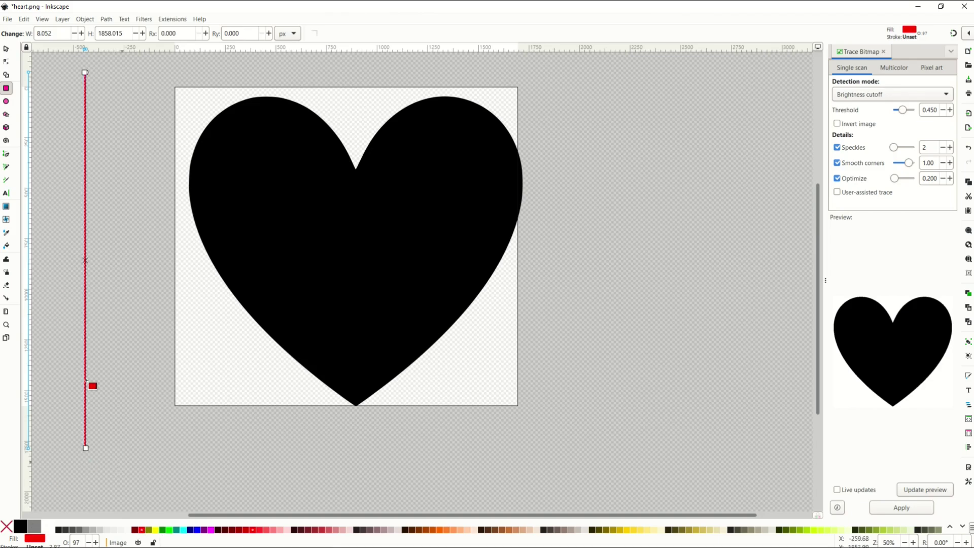
left_click(5, 51)
left_click_drag(85, 161, 358, 183)
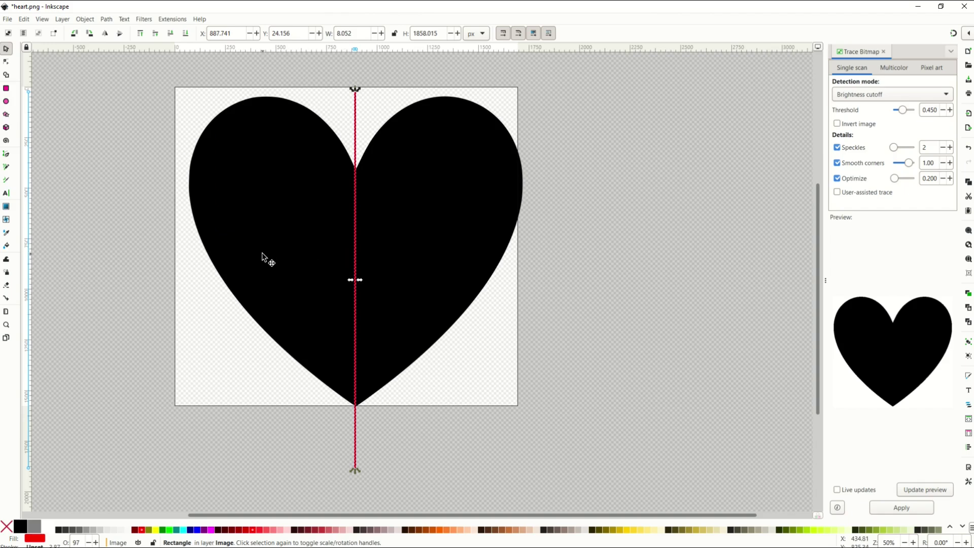
Step: Divide the heart along the red bar with Path > Division
left_click(257, 223, "shift")
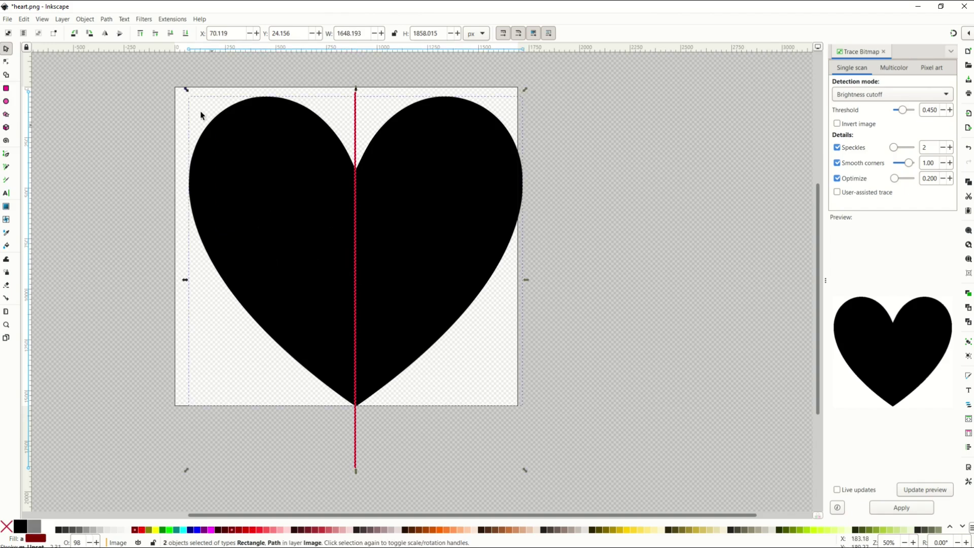
left_click(106, 18)
left_click(126, 114)
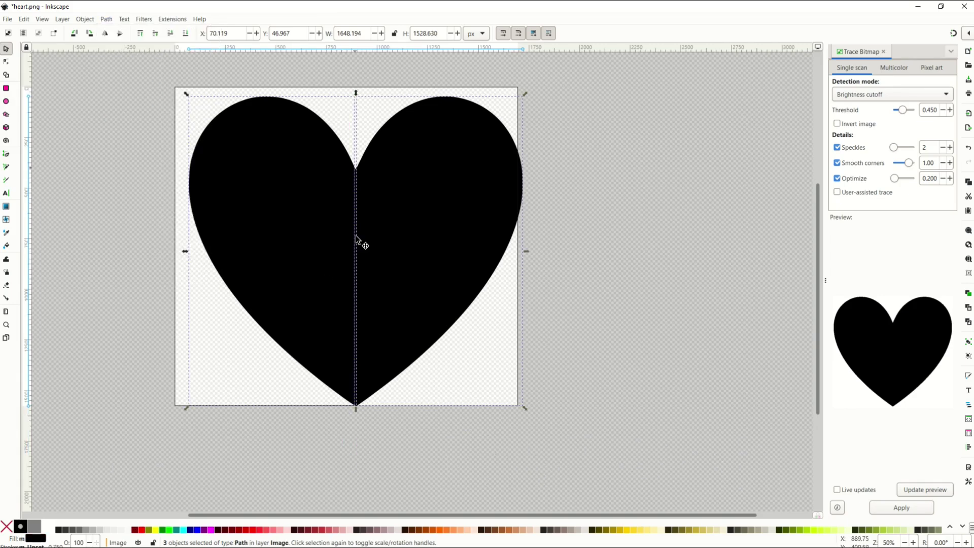
left_click(62, 90)
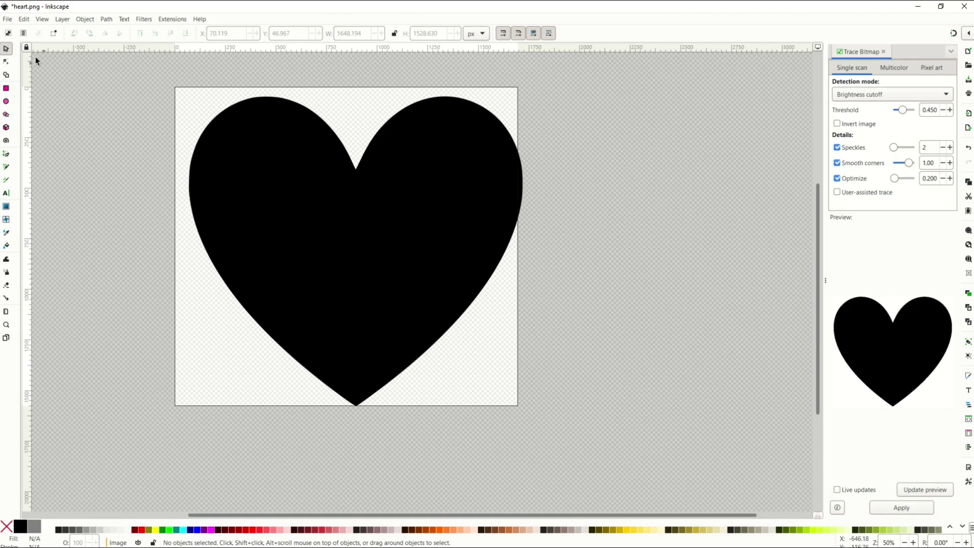
Step: Pull the halves apart, delete the leftover bar line, and push the halves back together
left_click_drag(232, 199, 149, 206)
left_click_drag(404, 289, 525, 294)
left_click(355, 401)
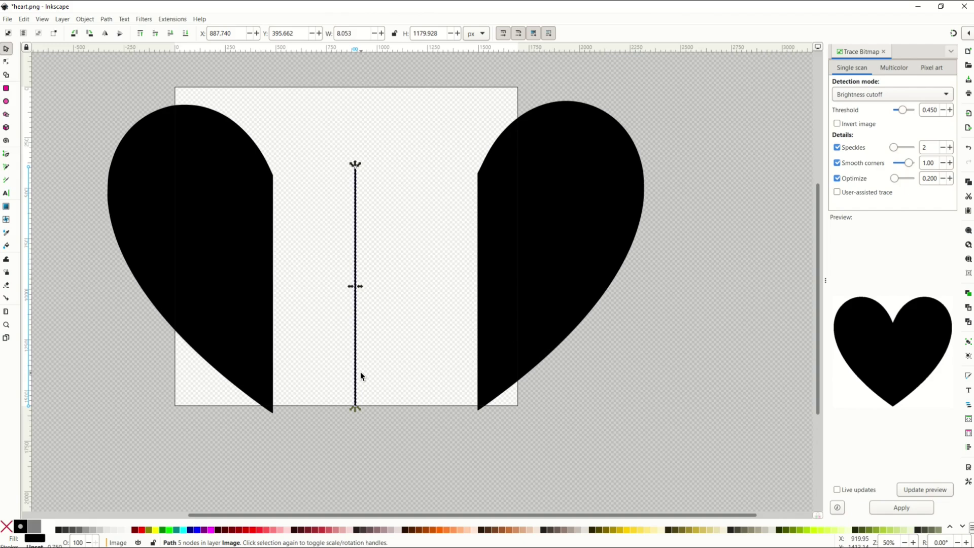
key("Delete")
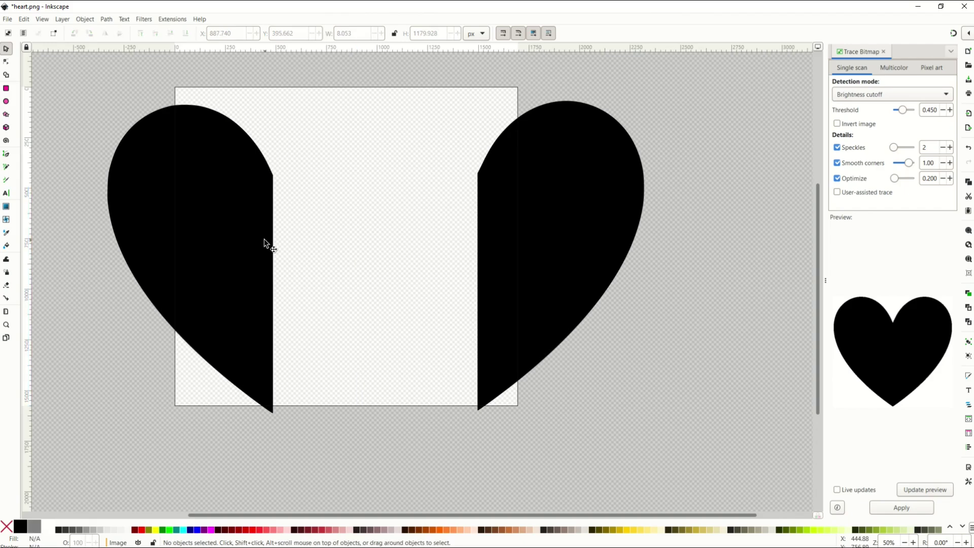
left_click_drag(266, 244, 288, 221)
Step: Restore the whole heart and place a red 559.619 × 485.137 px ellipse over its lower left
key("ctrl+a")
key("ctrl+plus")
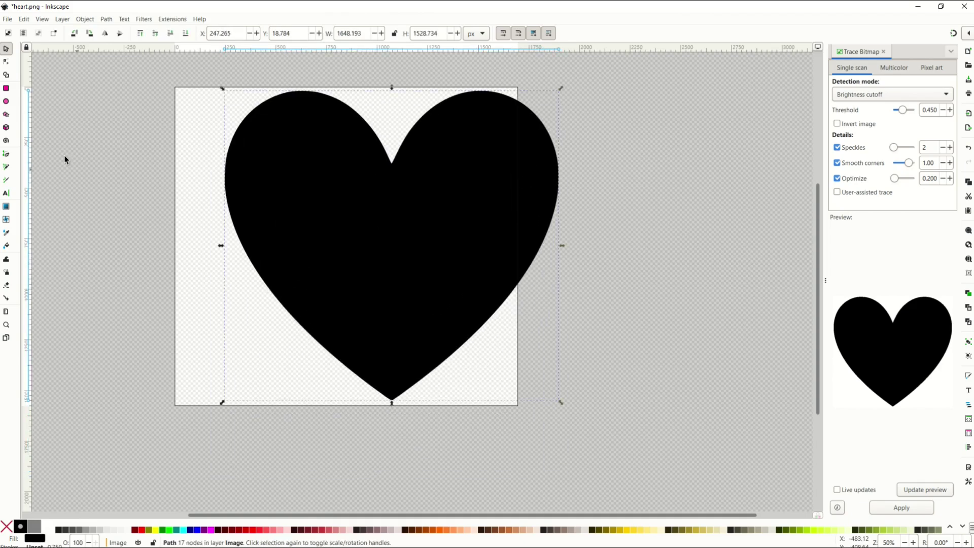
left_click(6, 102)
left_click_drag(93, 155, 207, 254)
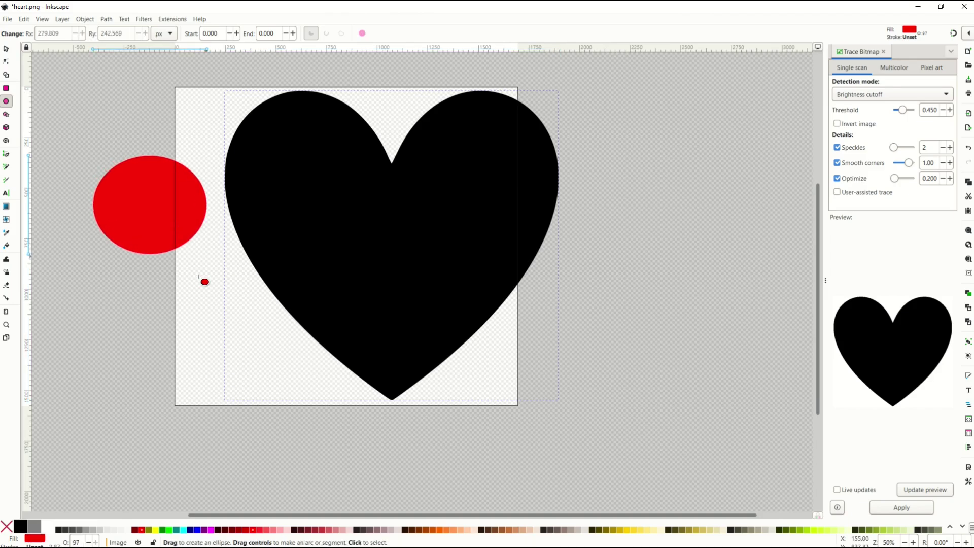
left_click(6, 53)
left_click_drag(120, 203, 209, 290)
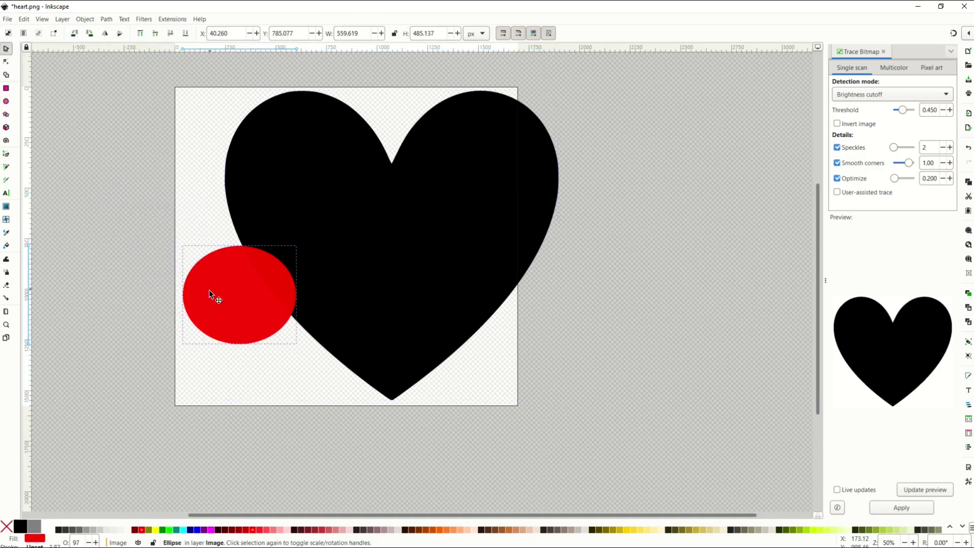
Step: Divide the heart with the overlapping oval using Path > Division
left_click(288, 198, "shift")
left_click(107, 19)
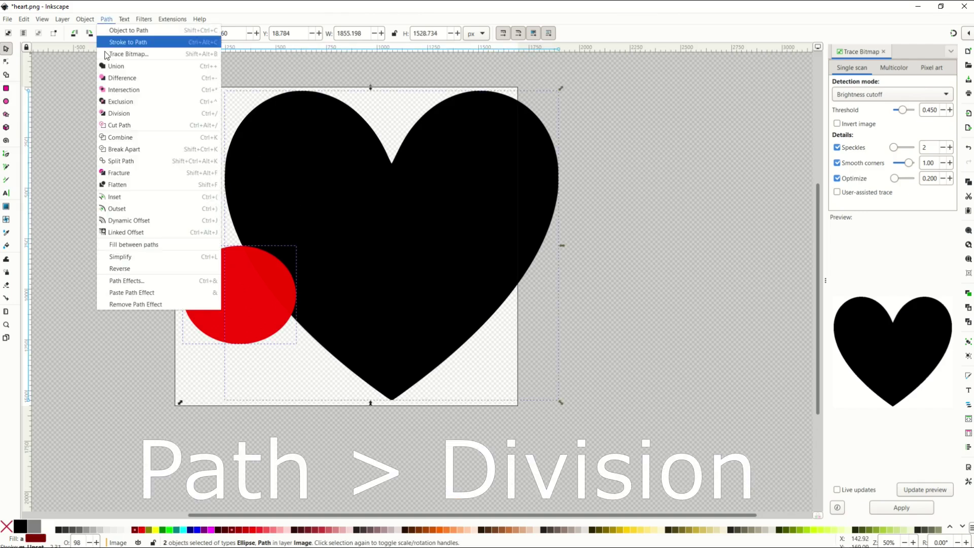
left_click(121, 116)
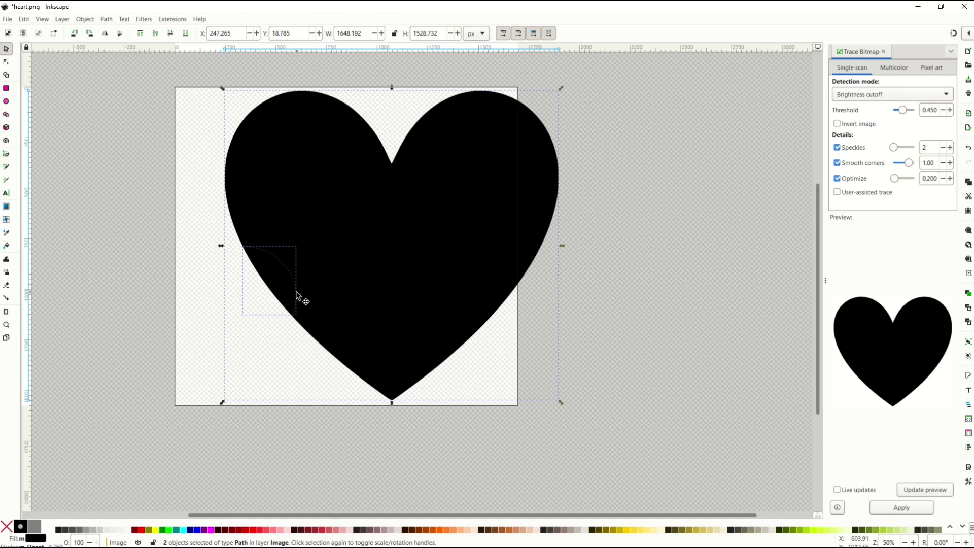
left_click(60, 127)
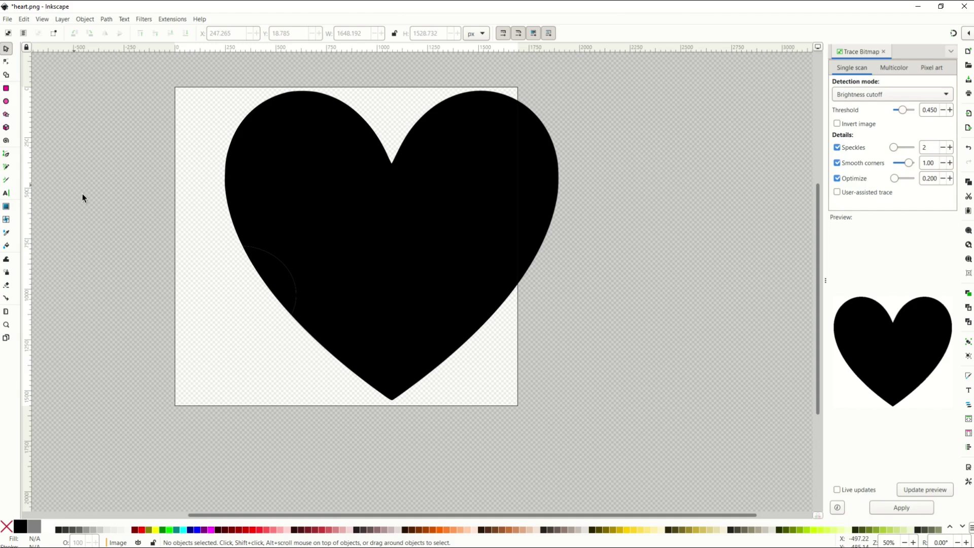
Step: Separate the heart from the 4-node cut piece, then fit the piece back into its notch
left_click_drag(293, 208, 353, 223)
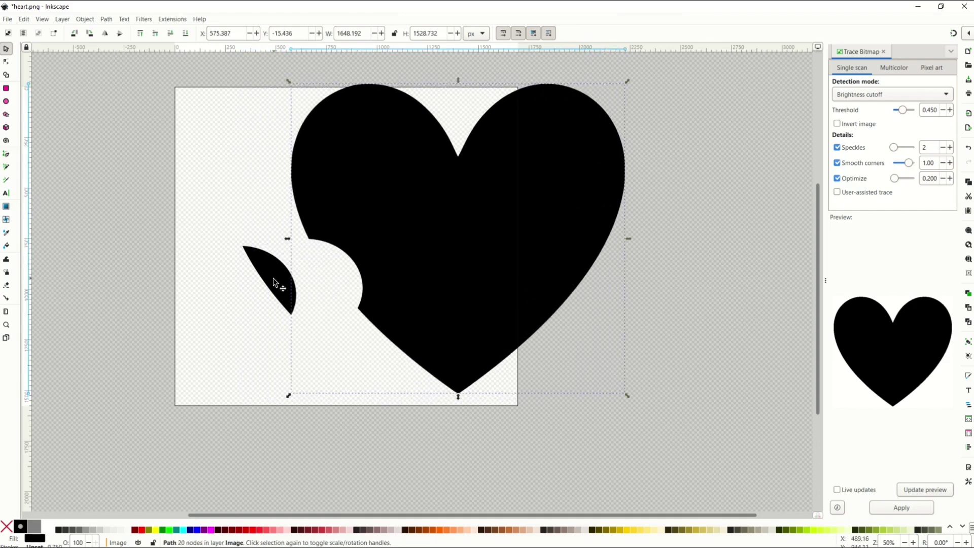
left_click_drag(252, 258, 280, 276)
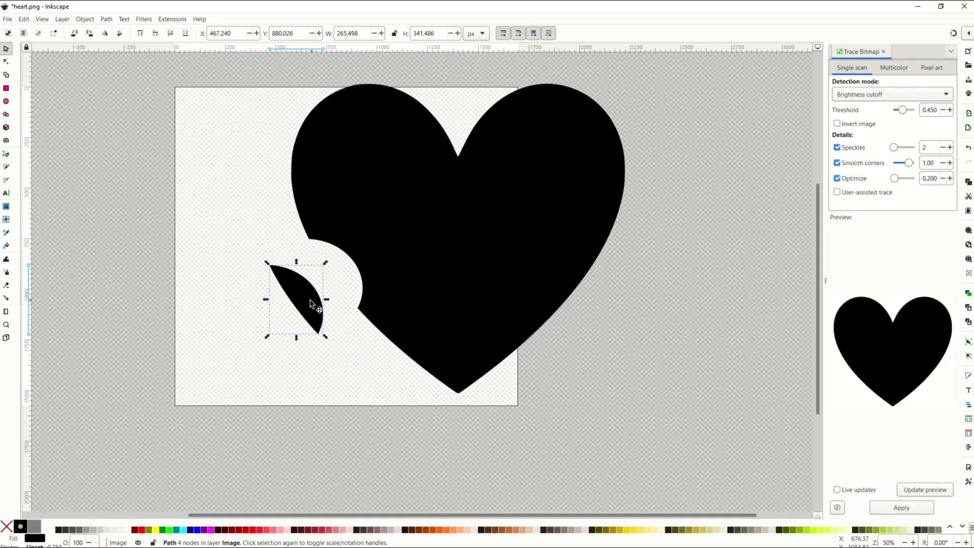
left_click_drag(310, 303, 350, 278)
left_click(215, 316)
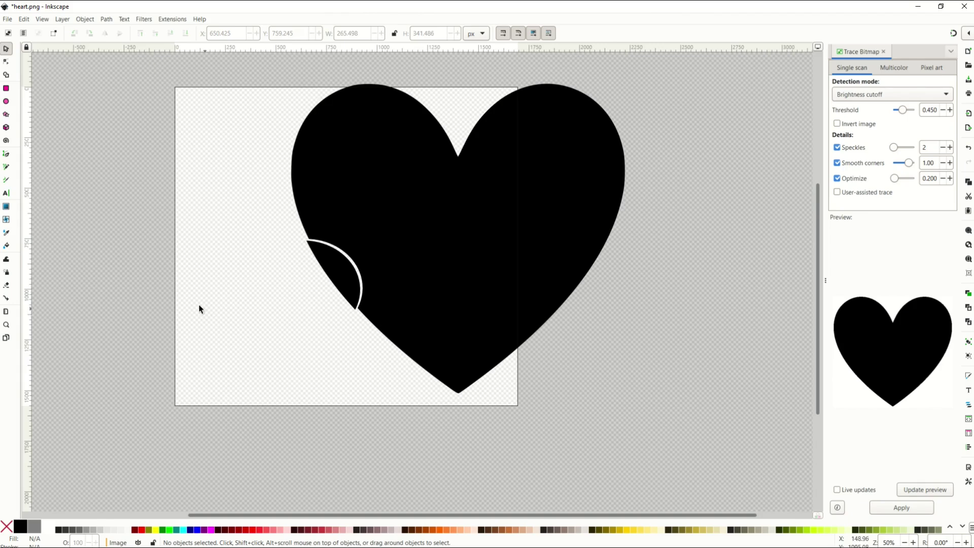